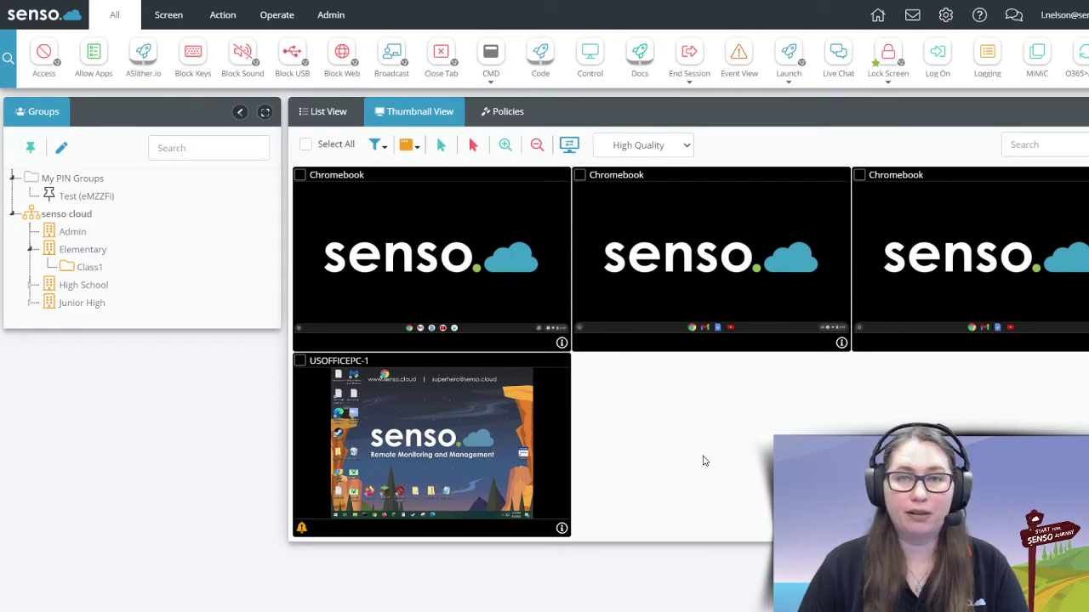
- Add a new senso cloud policy named 'Web Content filter' and confirm it
left_click(510, 117)
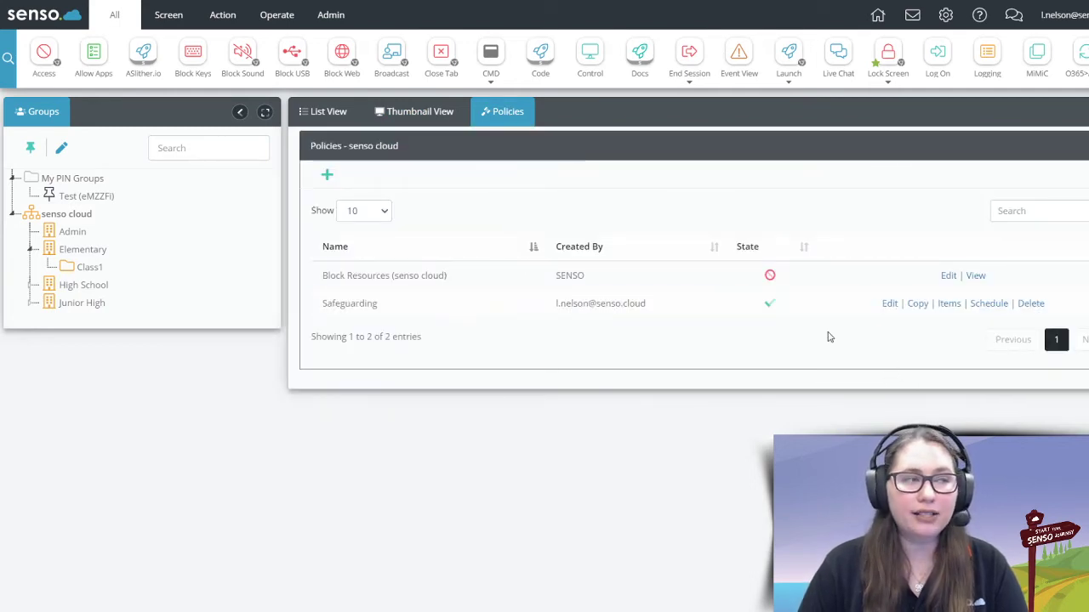
left_click(332, 185)
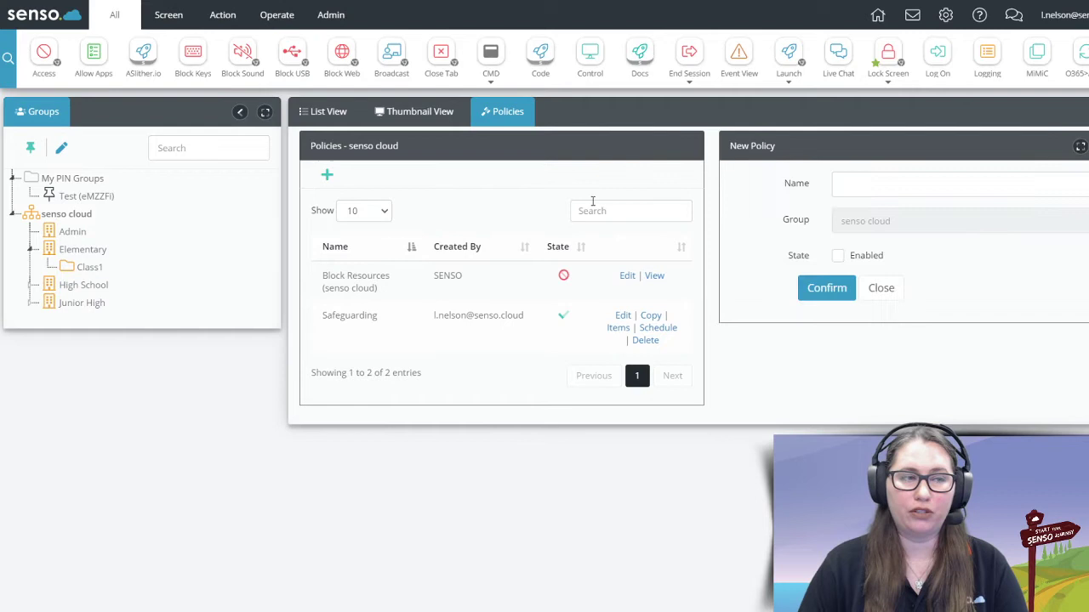
left_click(833, 186)
type("W")
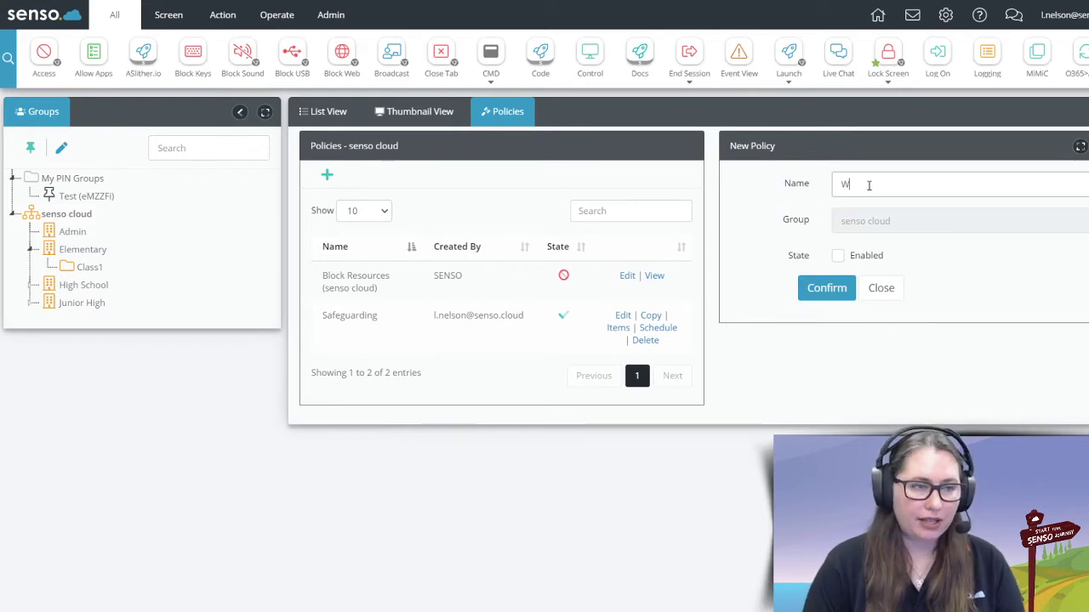
type("eb Content filte")
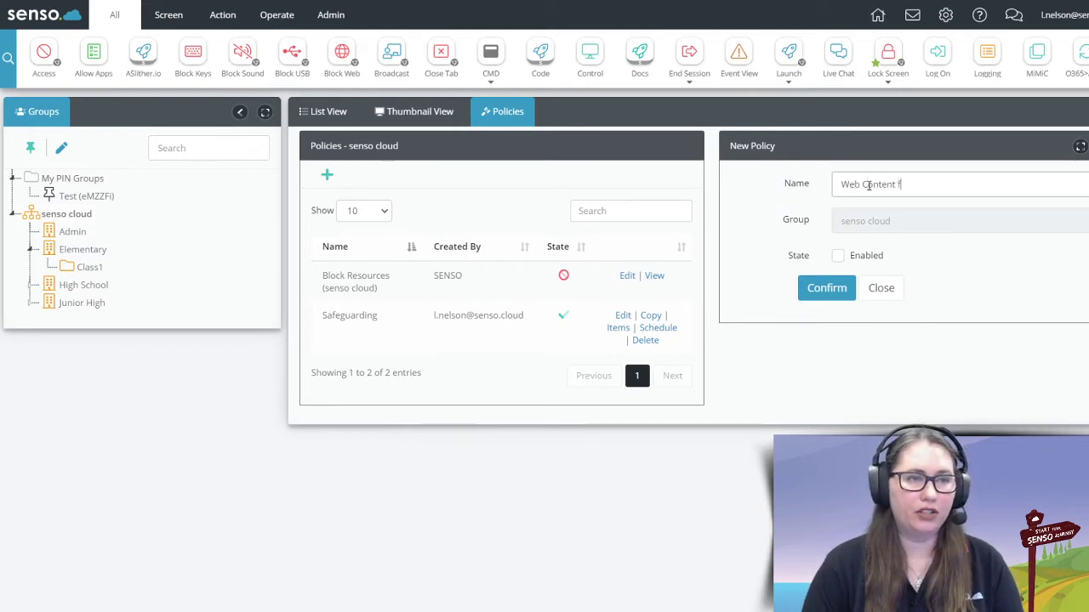
key("BackSpace")
key("BackSpace")
key("BackSpace")
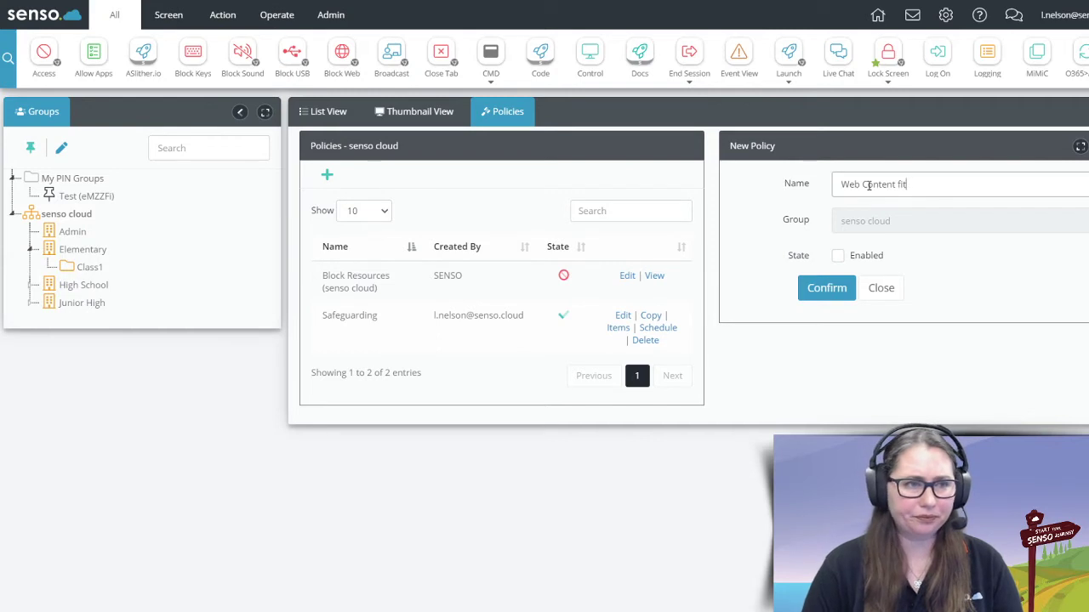
type("lter")
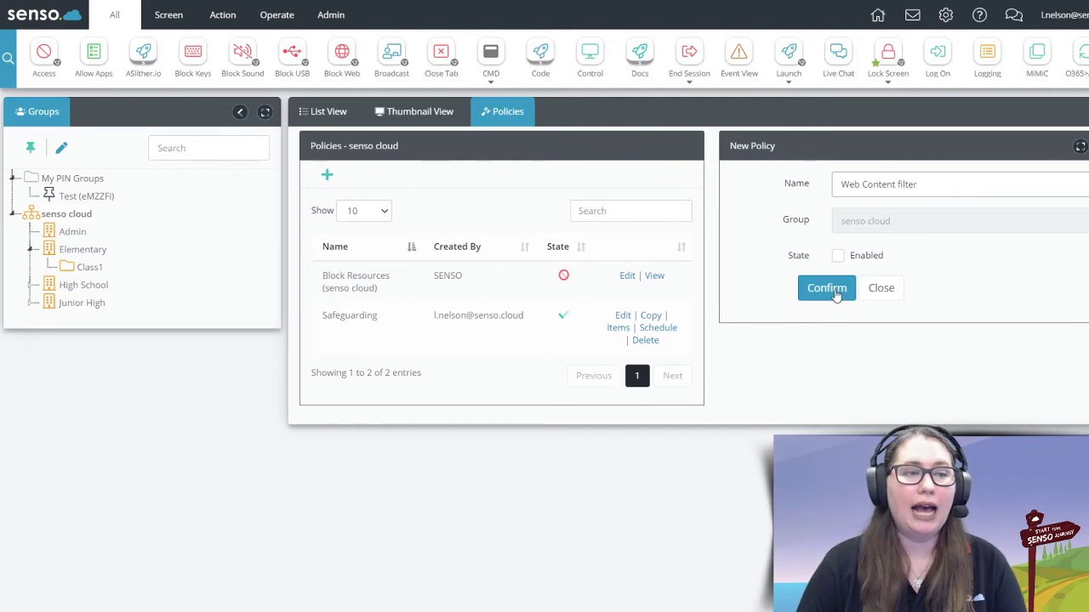
left_click(835, 293)
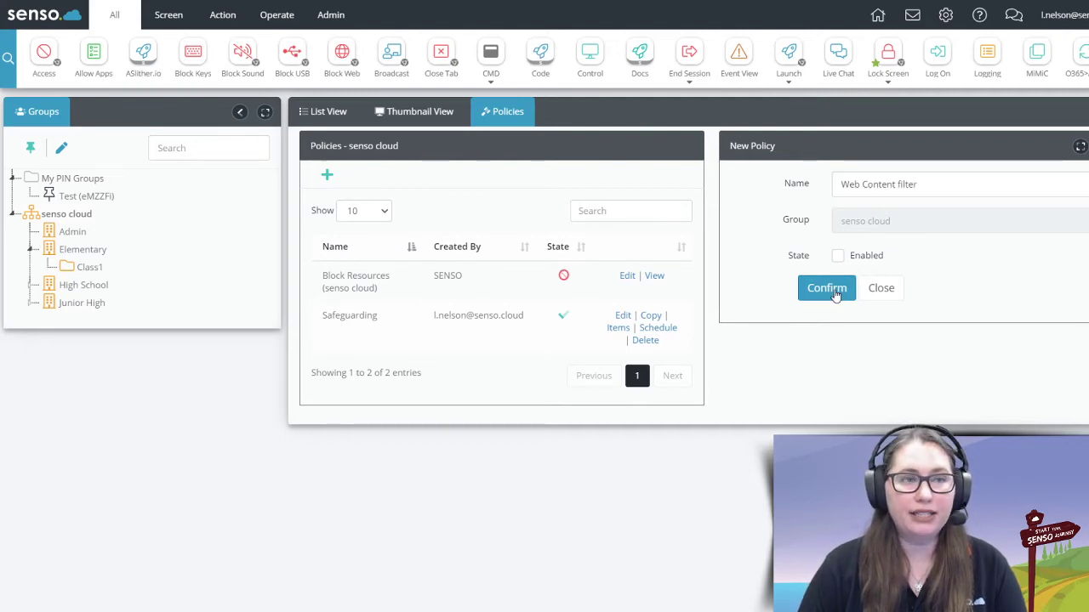
left_click(873, 294)
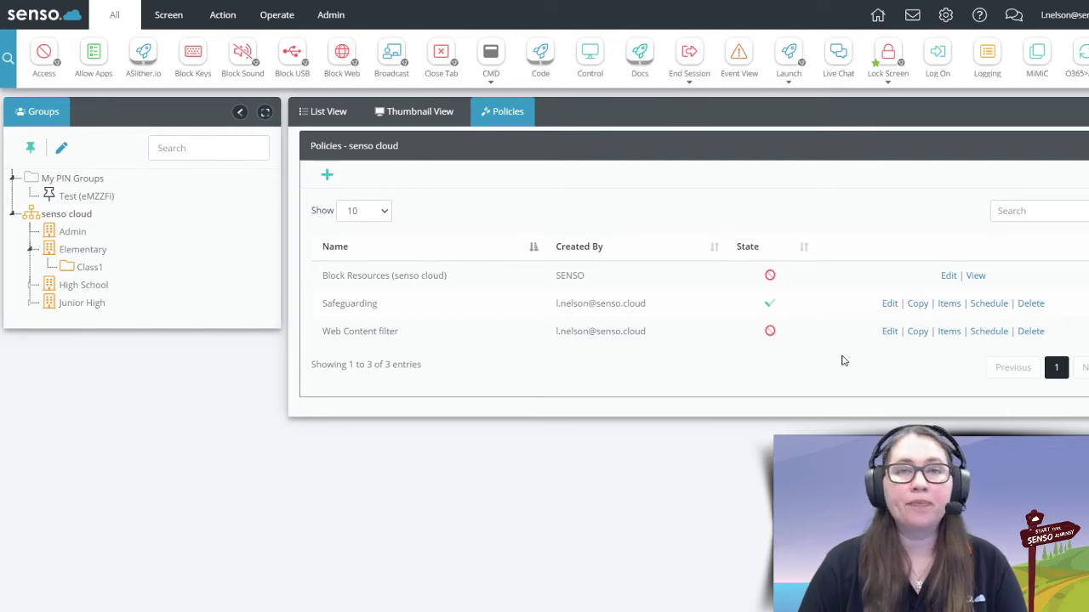
- Add an item of type Web Content Filter to the Web Content filter policy and review its categories
left_click(950, 333)
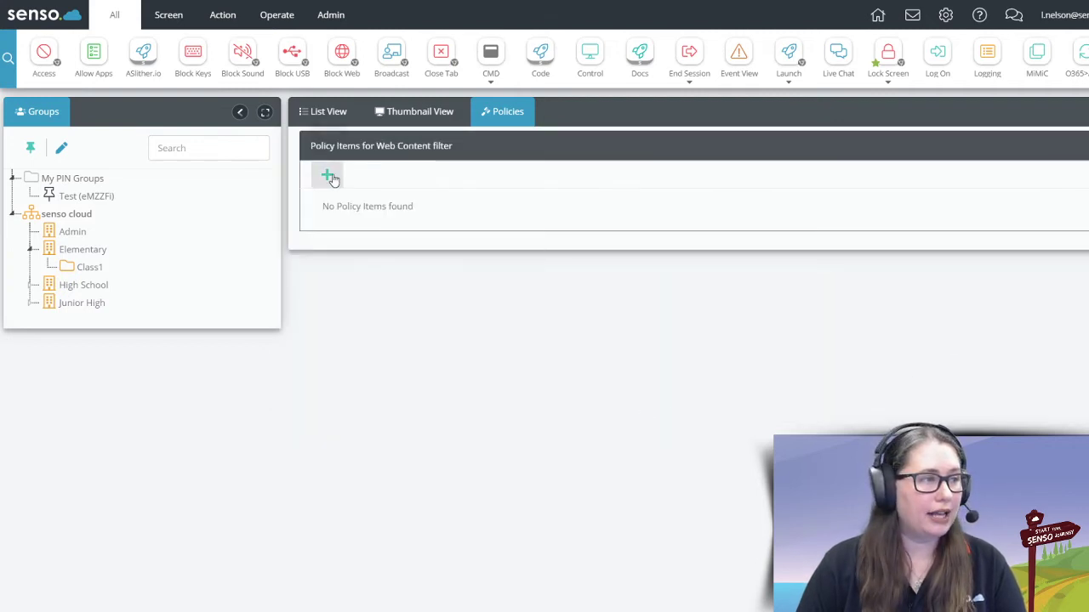
left_click(327, 175)
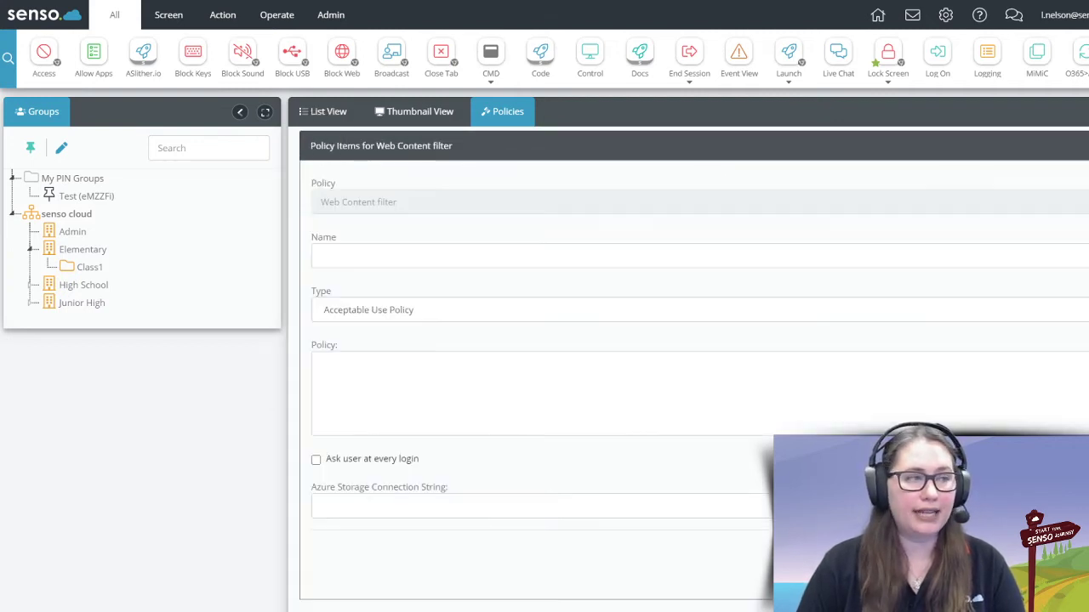
left_click(435, 312)
scroll(454, 496, "down", 4)
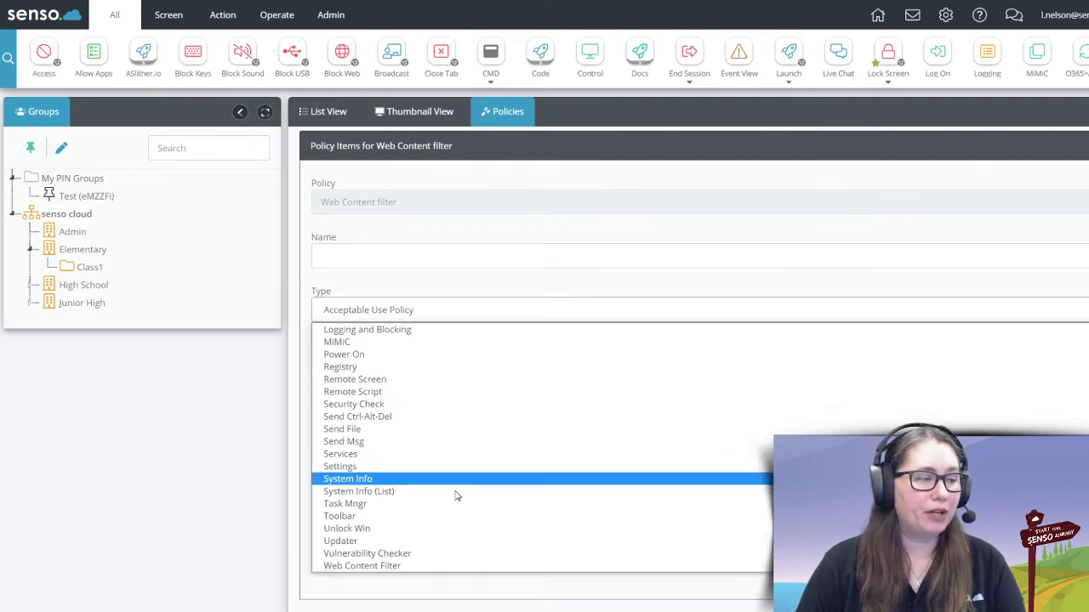
left_click(408, 564)
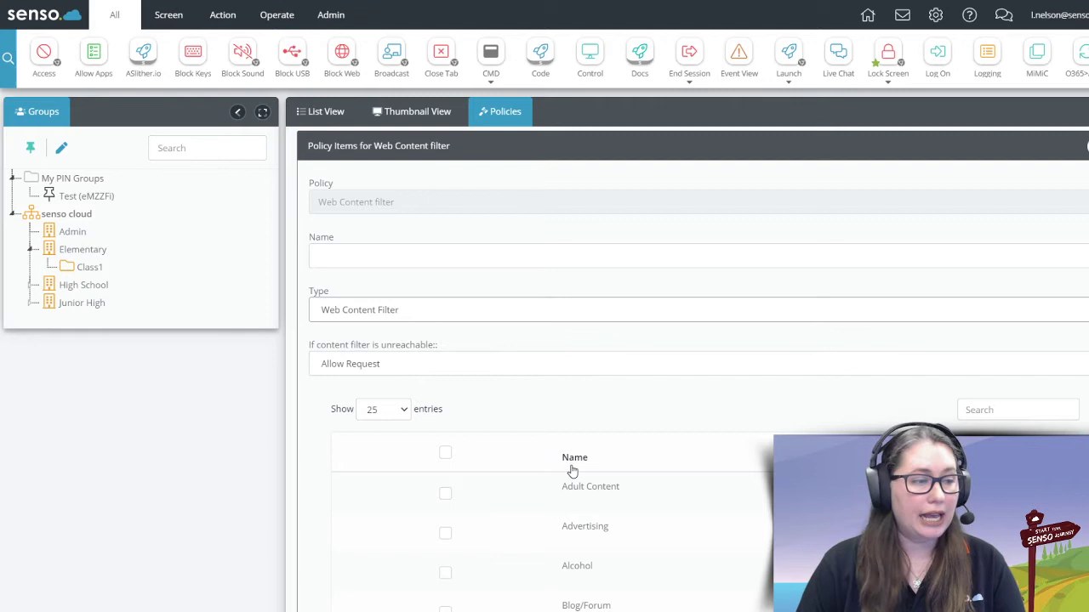
scroll(570, 473, "down", 2)
scroll(572, 466, "down", 1)
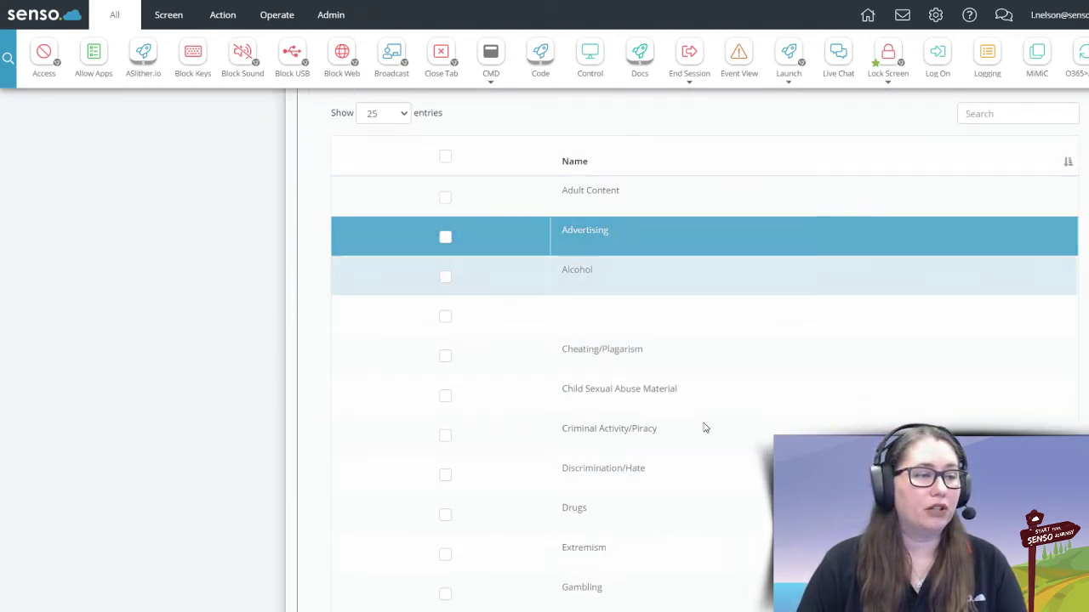
scroll(686, 459, "down", 1)
scroll(679, 465, "down", 6)
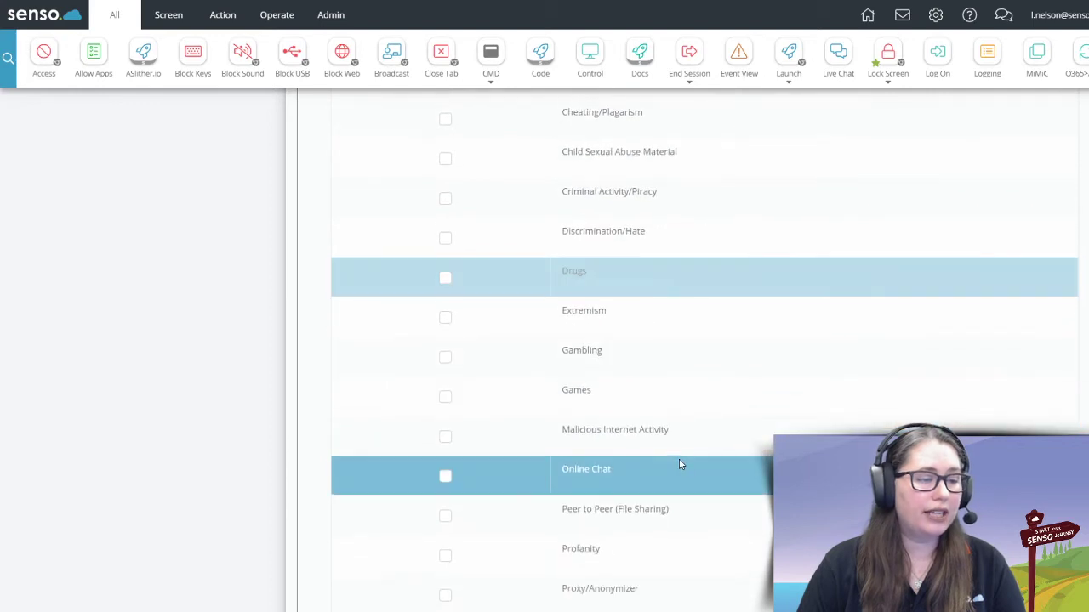
scroll(679, 464, "up", 8)
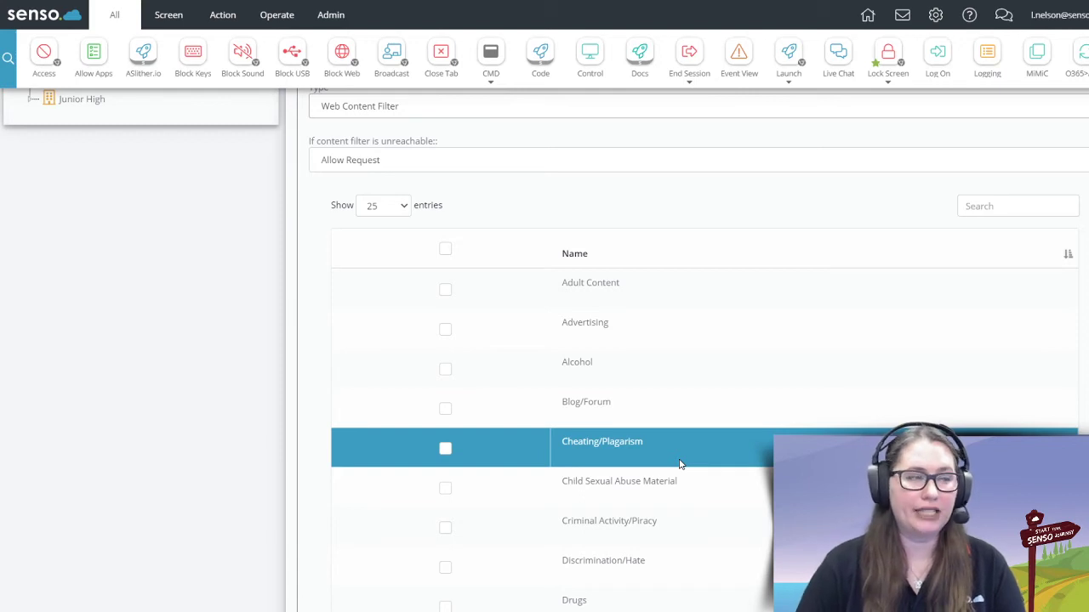
scroll(535, 323, "up", 1)
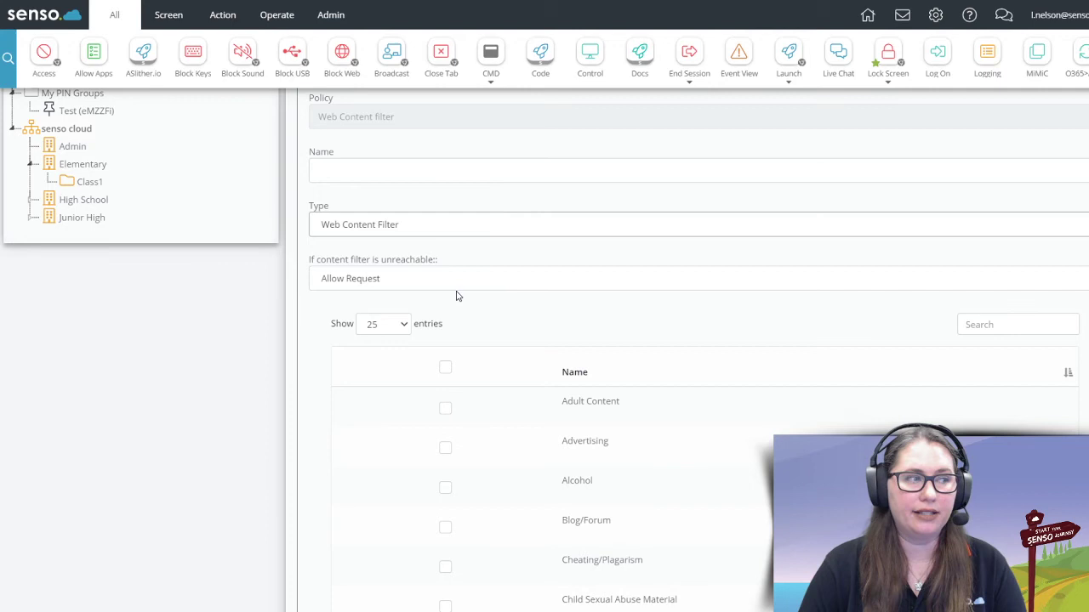
- Tick all 24 web categories, including Adult Content, Alcohol and Child Sexual Abuse Material, so they are blocked
left_click(445, 368)
left_click(445, 367)
scroll(498, 408, "down", 2)
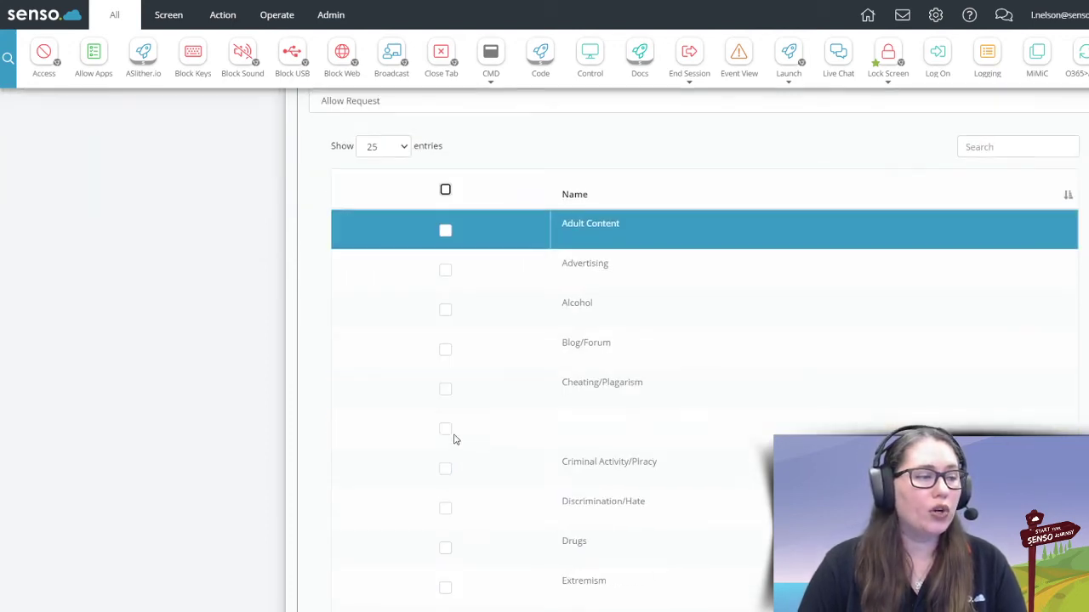
left_click(445, 429)
left_click(445, 310)
left_click(444, 231)
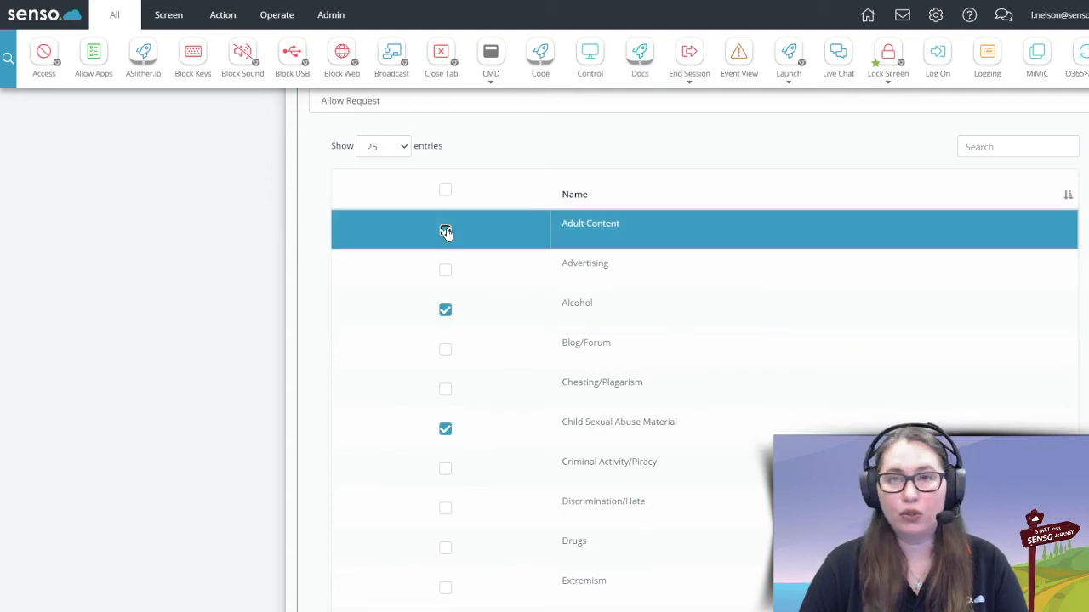
left_click(444, 196)
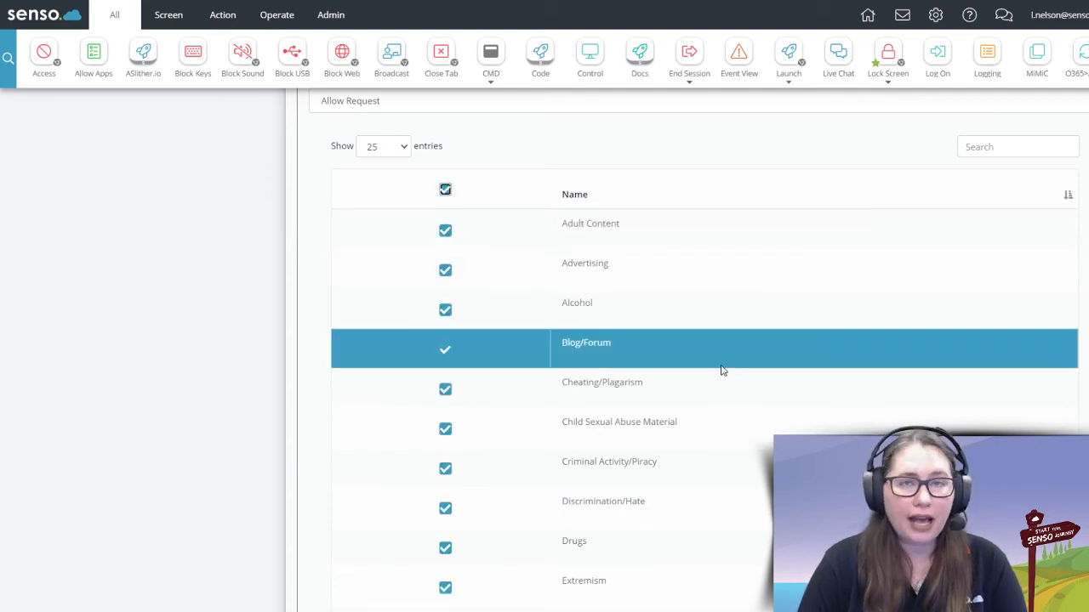
scroll(723, 378, "down", 3)
scroll(731, 384, "down", 6)
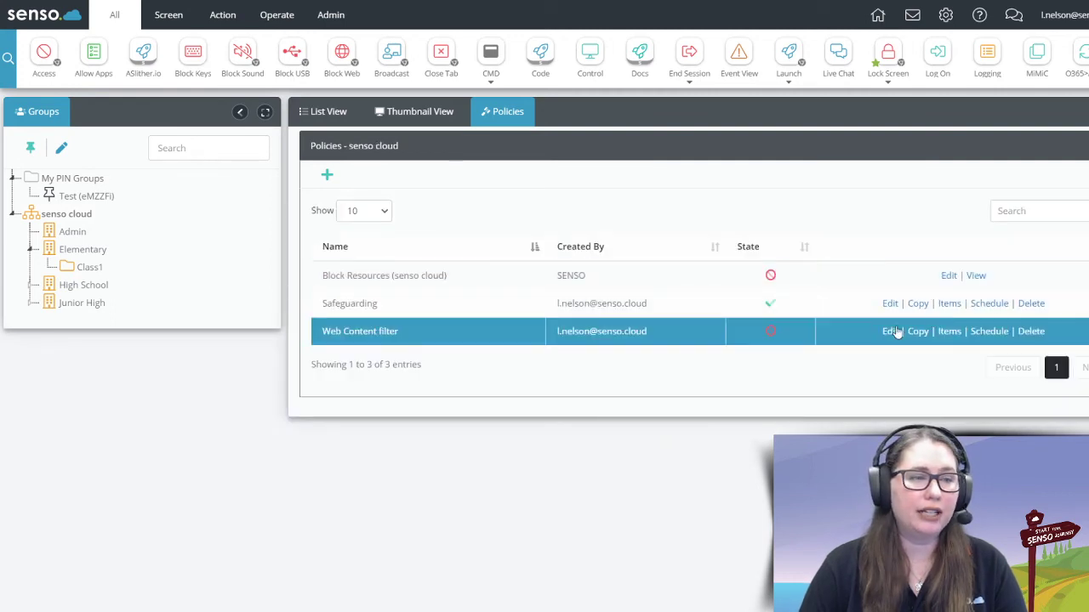
- Tick Enabled in the Web Content filter policy's settings
left_click(891, 333)
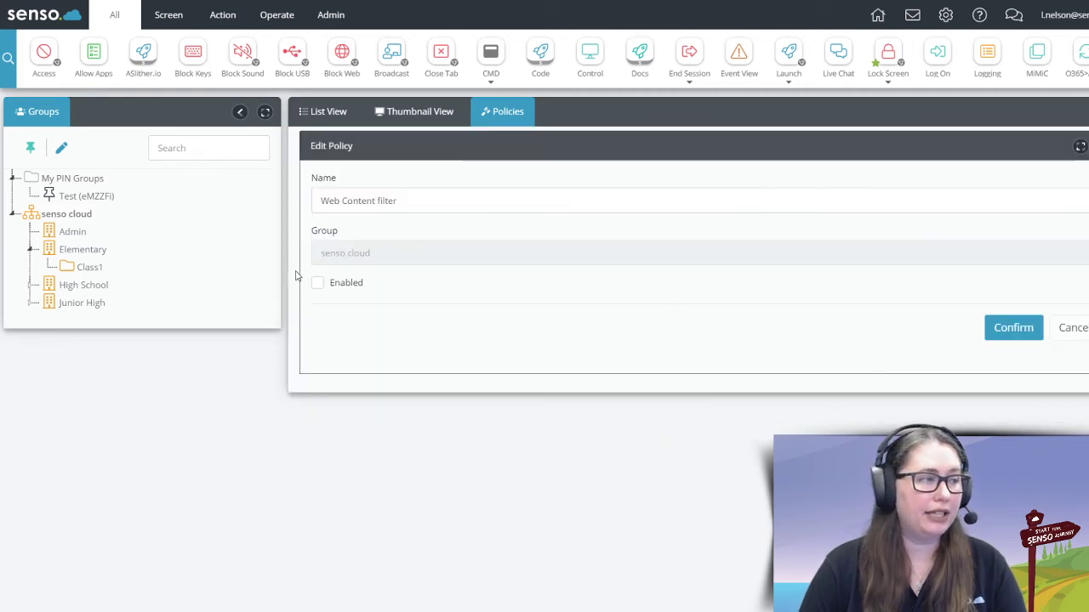
left_click(316, 288)
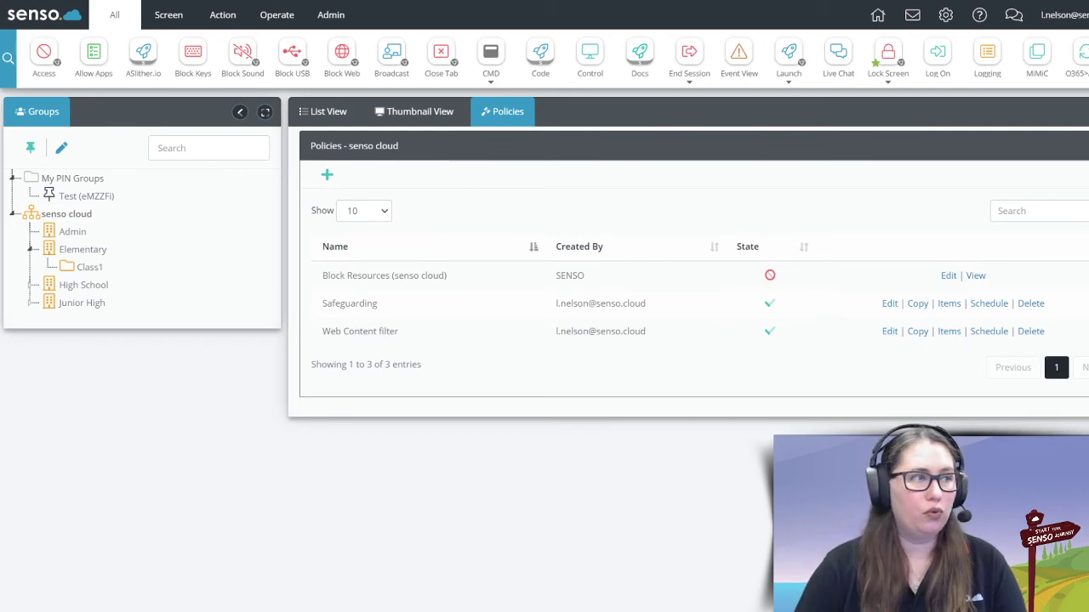
- Select all four devices in Thumbnail View and launch the website 888.com on them
left_click(412, 119)
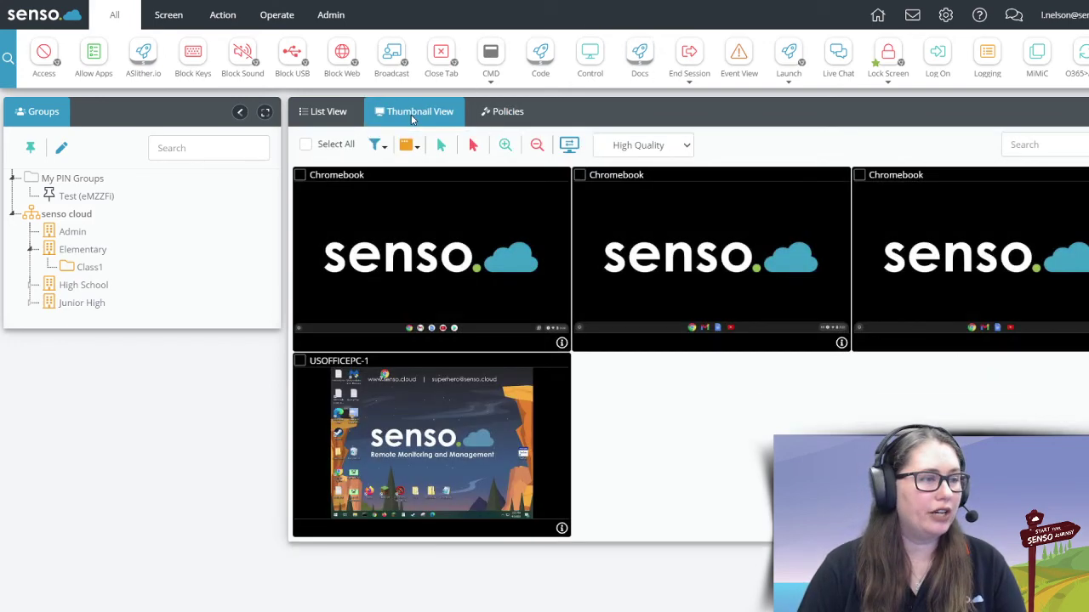
left_click(305, 145)
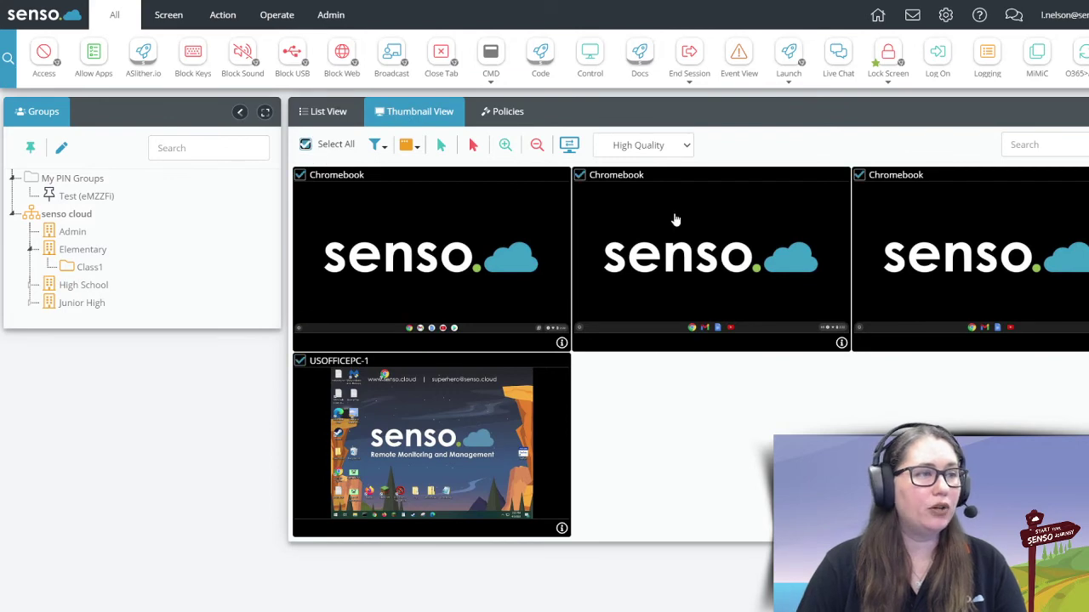
left_click(789, 56)
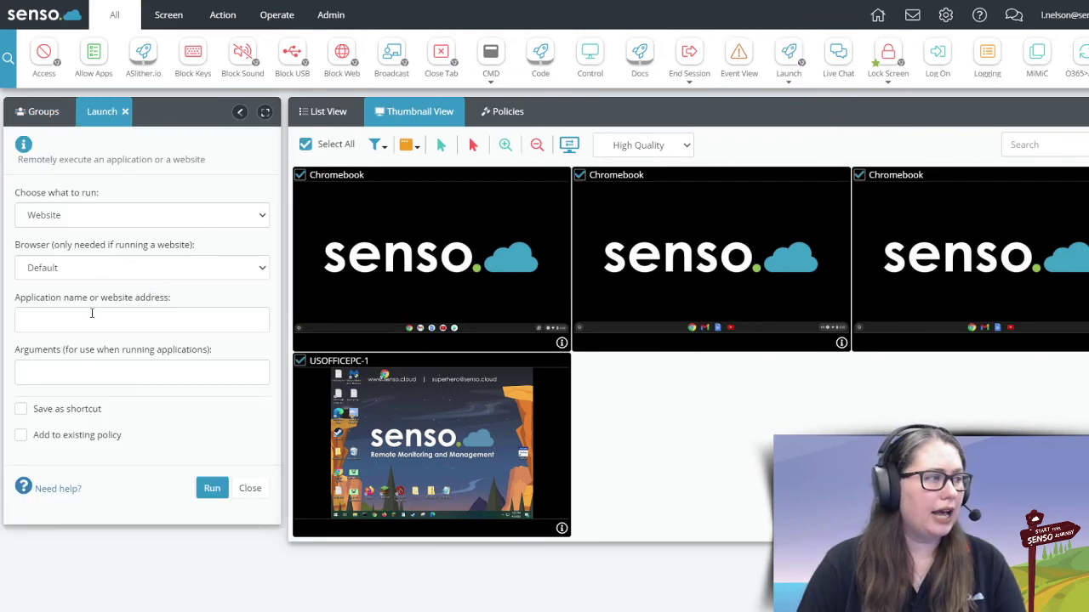
left_click(86, 321)
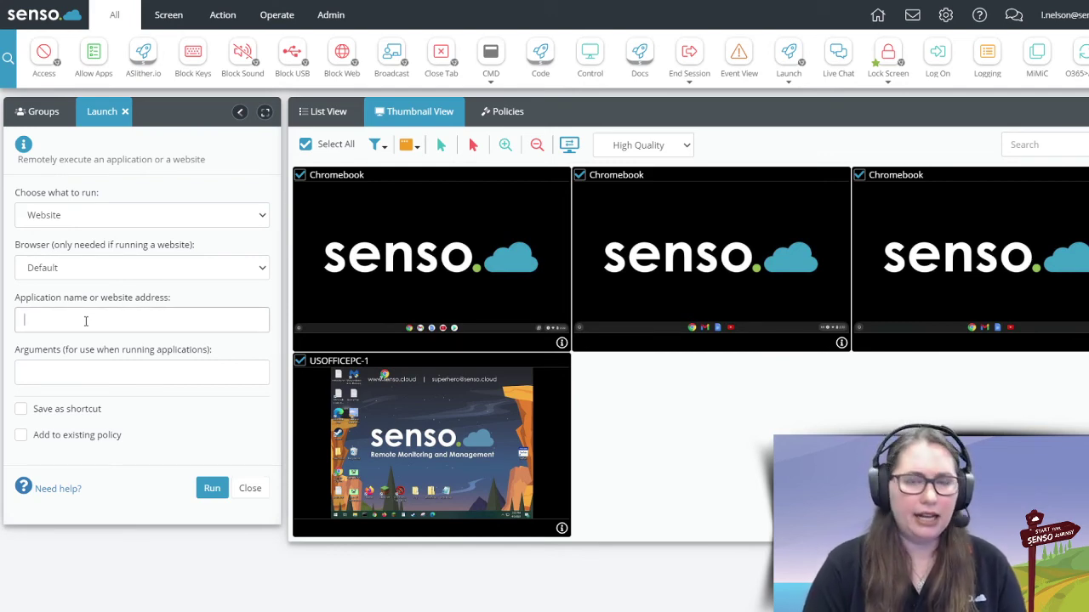
type("888")
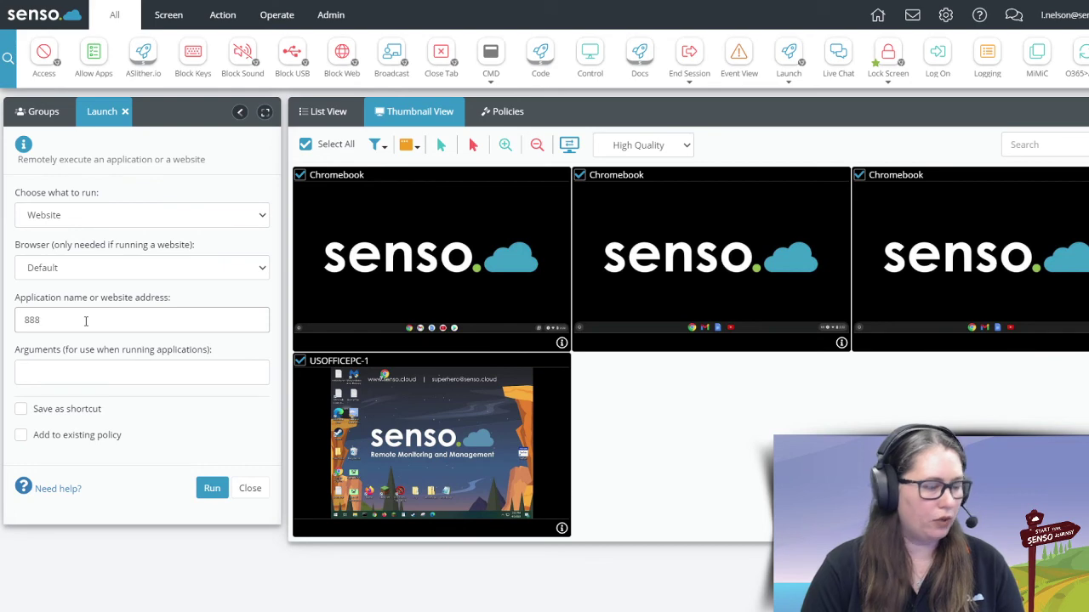
type(".com")
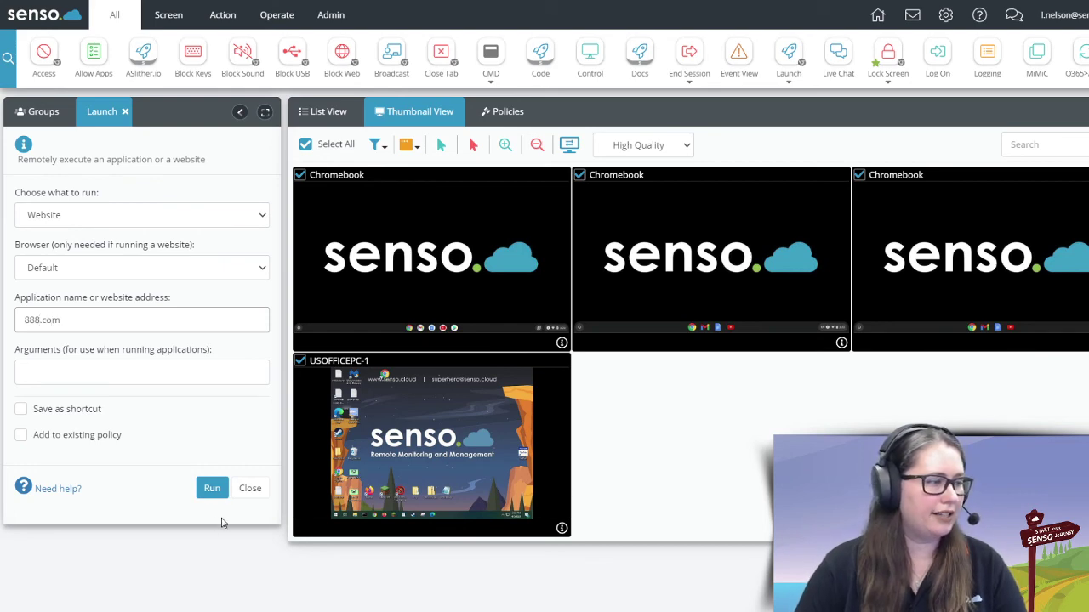
left_click(220, 491)
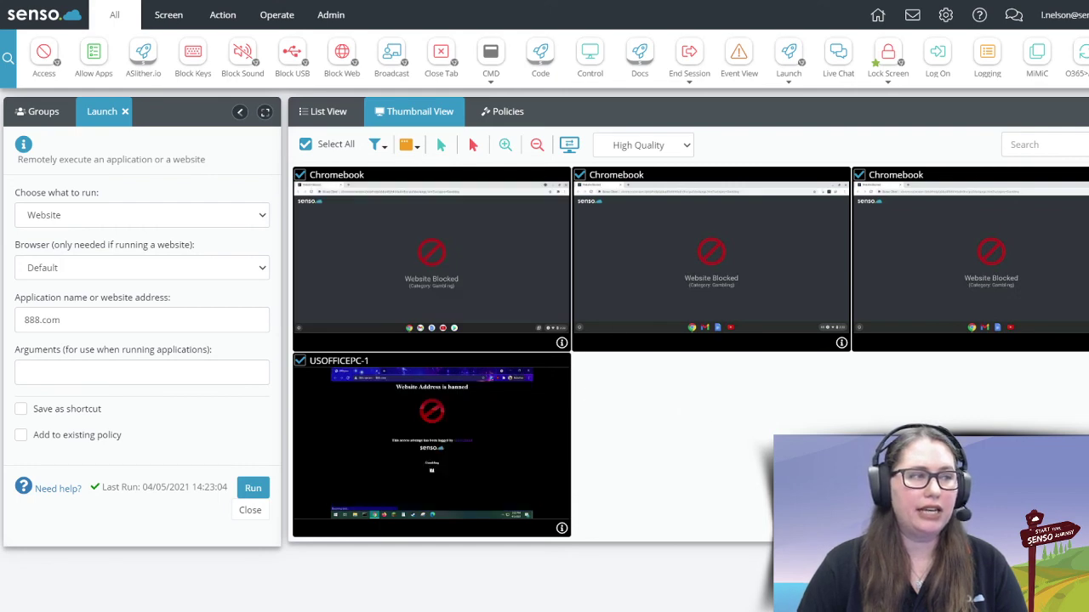
- Inspect a Chromebook and USOFFICEPC-1 close up, each showing 888.com blocked as Gambling
double_click(752, 269)
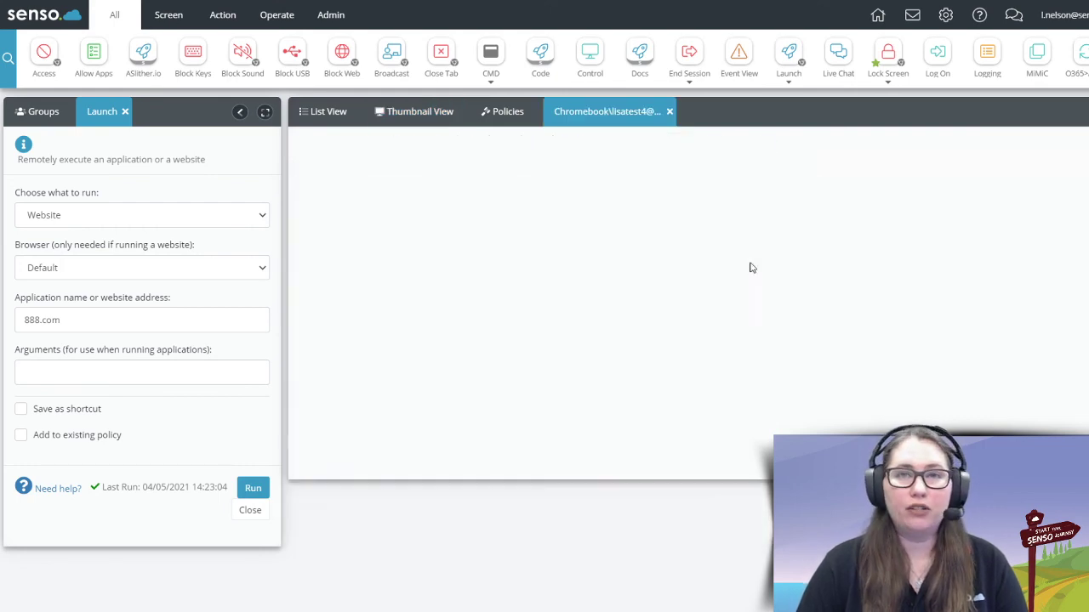
left_click(669, 111)
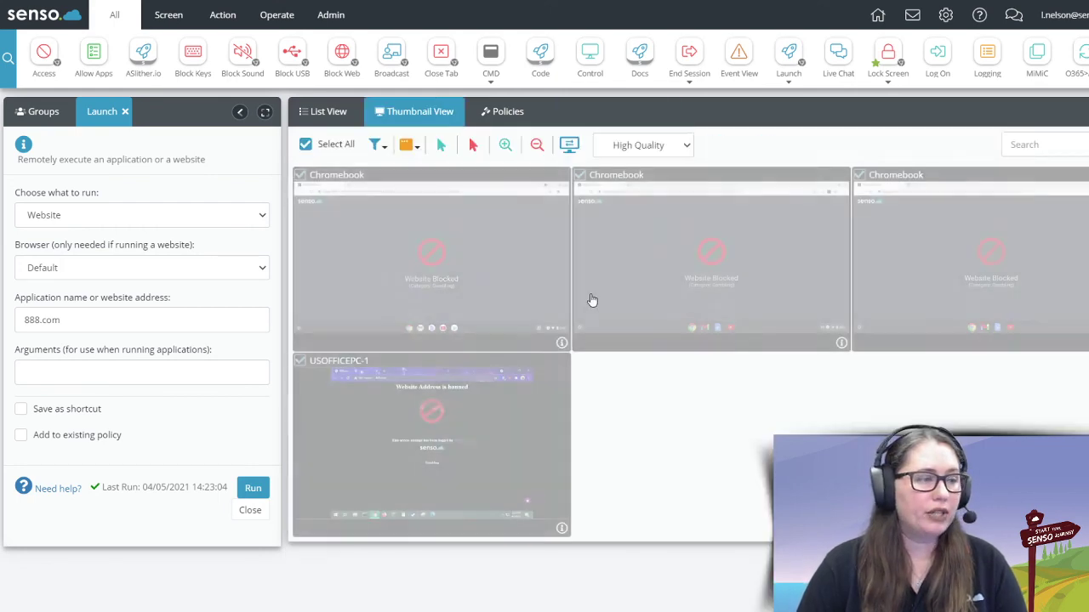
double_click(471, 428)
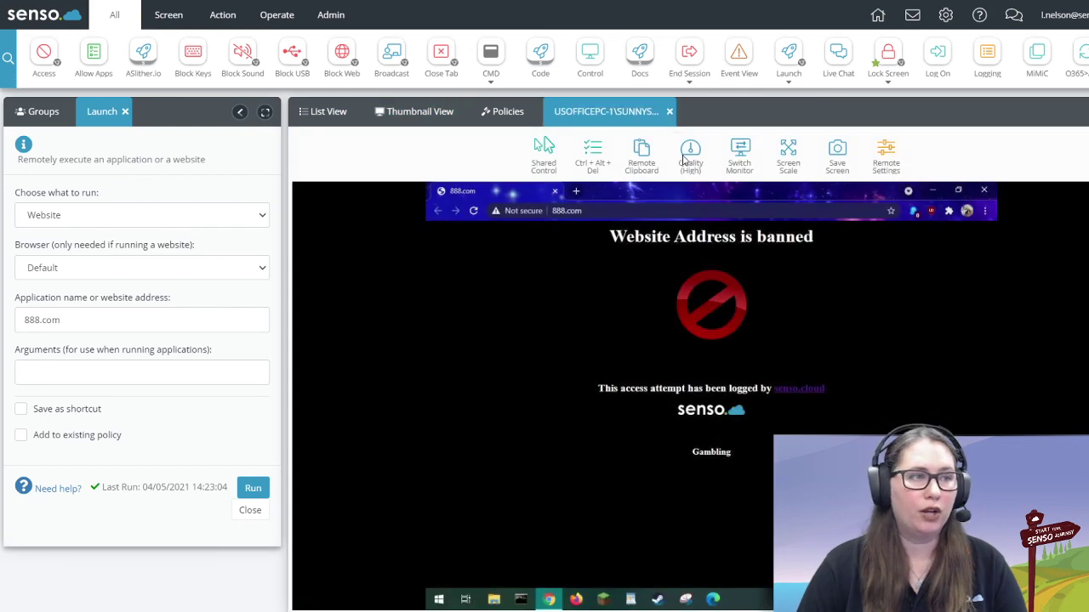
left_click(670, 112)
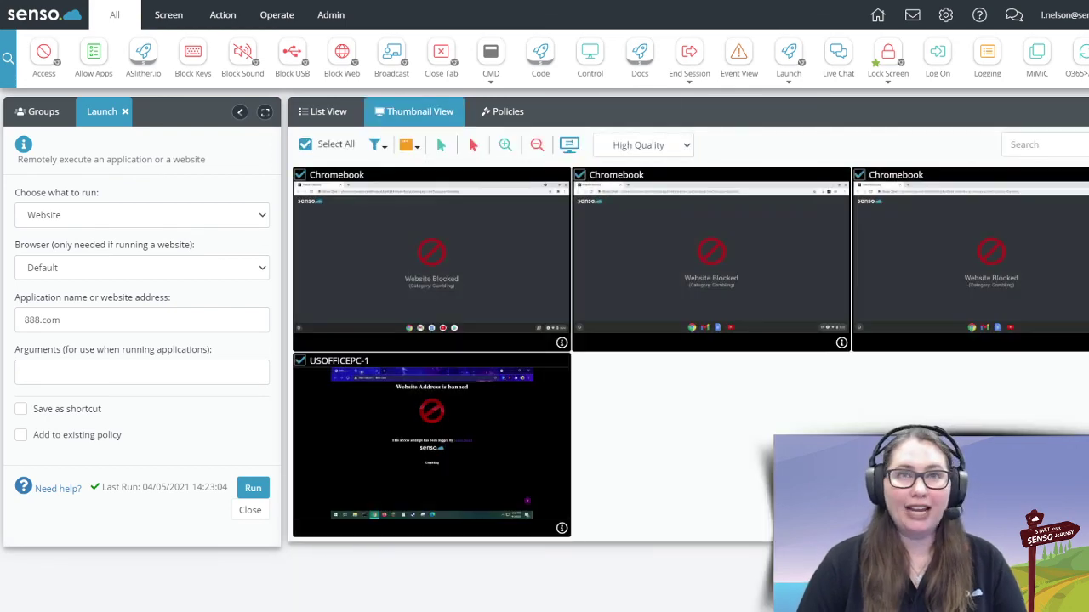